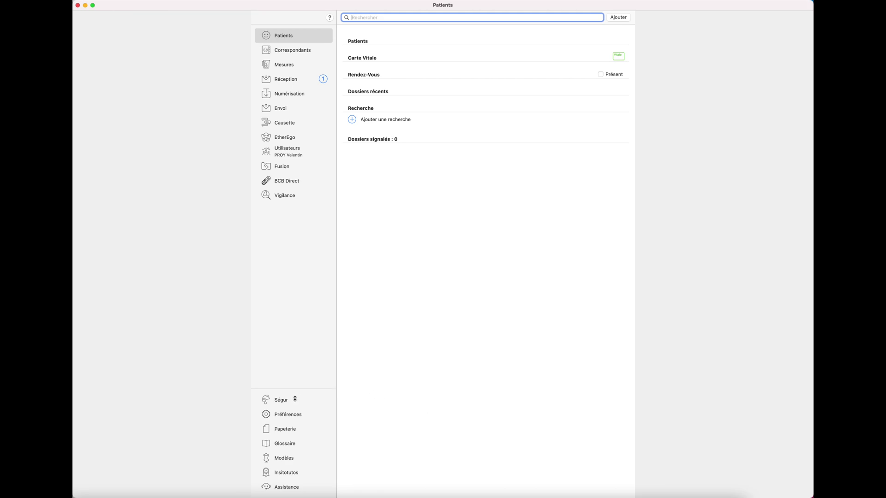
- View the Ségur dashboard from the sidebar
left_click(295, 399)
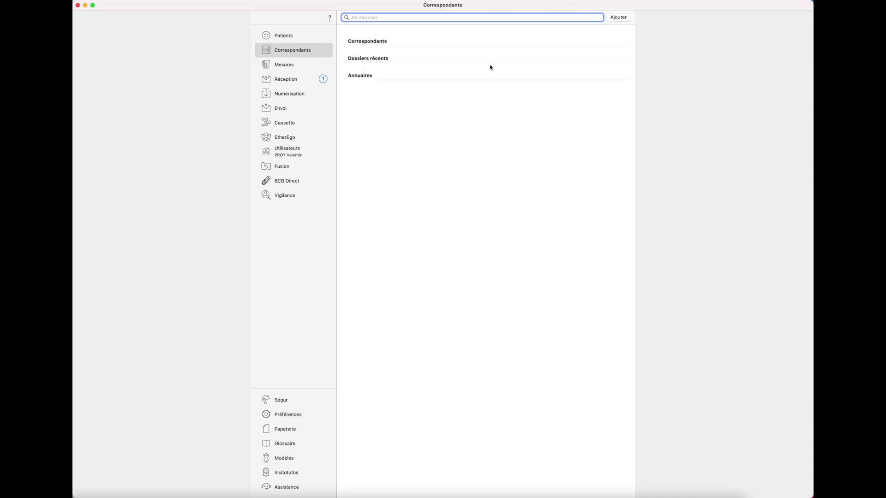
- Create the test doctor correspondent with civility Dr, sex Inconnu and specialty Cardiologue
left_click(618, 18)
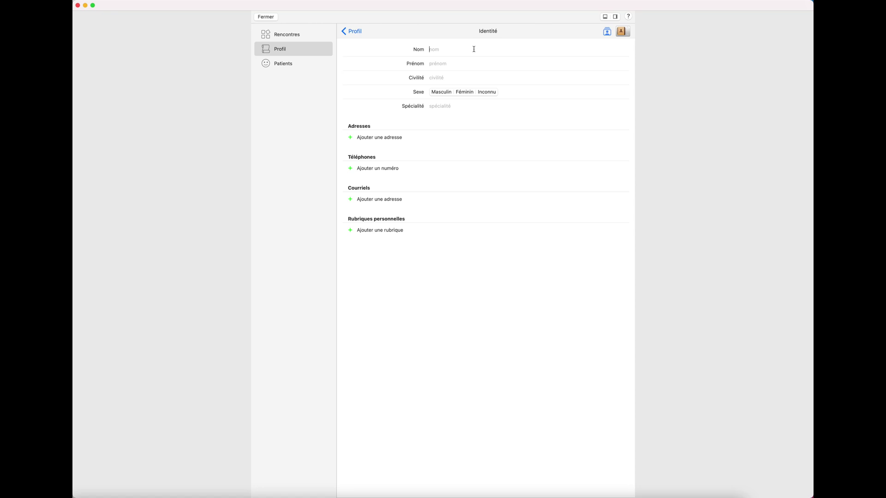
type("TEST")
key("Tab")
type("Medecin")
left_click(452, 77)
type("Dr")
key("Return")
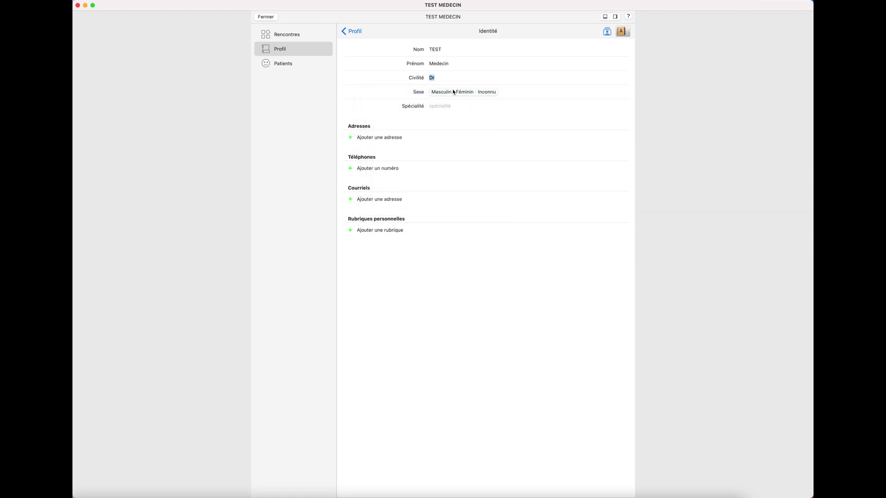
left_click(486, 92)
left_click(442, 106)
type("cardiol")
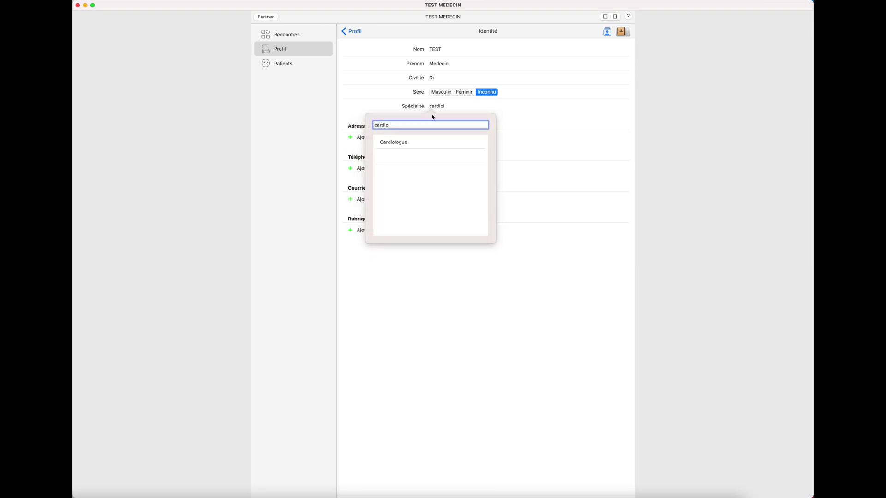
left_click(414, 143)
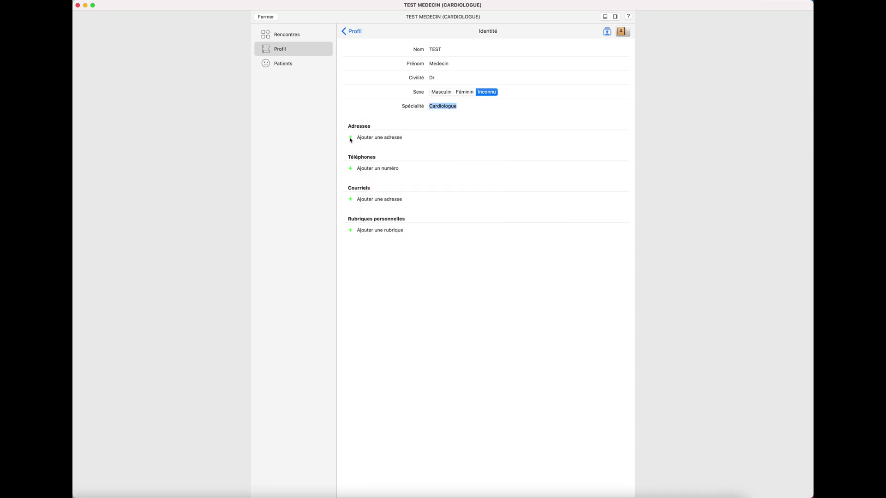
- Add a Cabinet médical address with the street, choosing 75001 PARIS as postal code and city
left_click(350, 138)
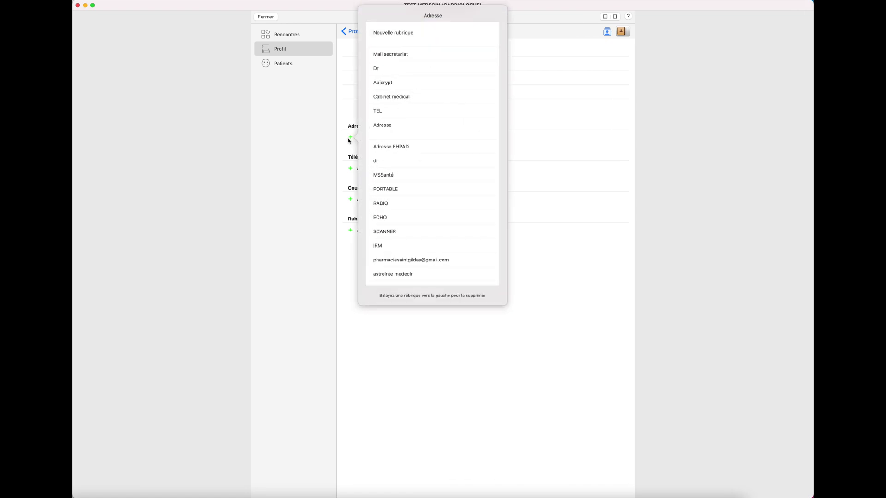
left_click(410, 97)
left_click(440, 137)
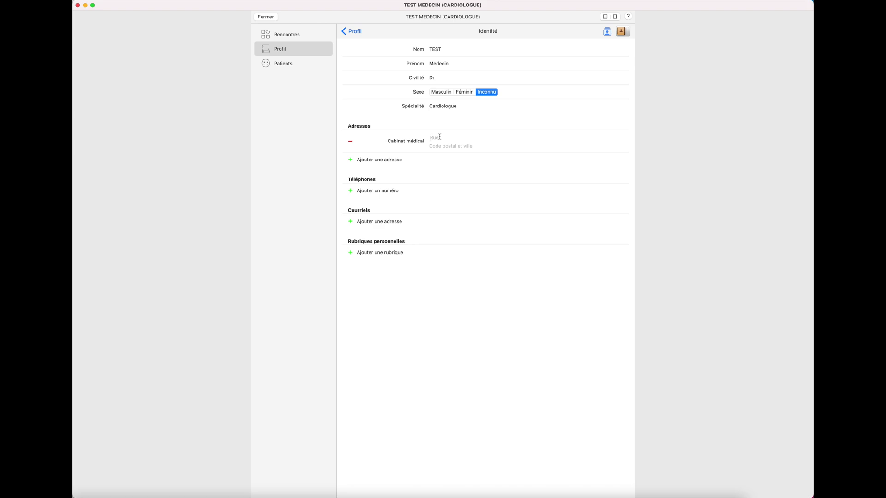
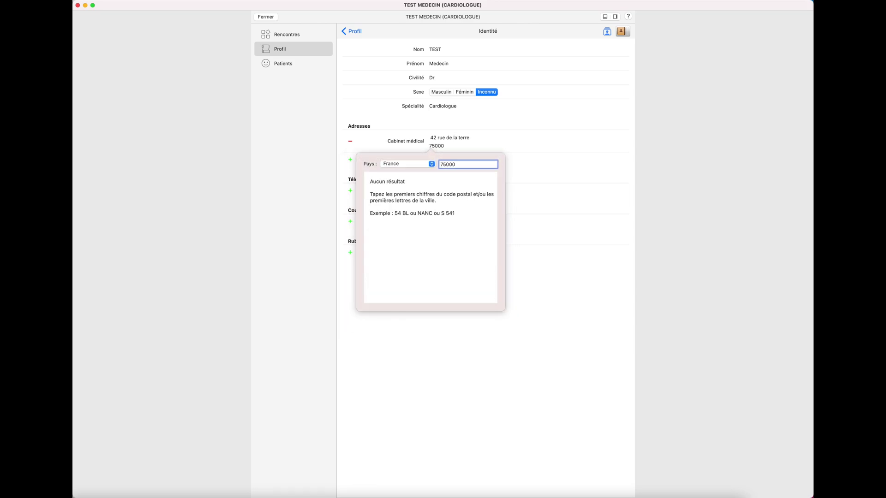
key("BackSpace")
left_click(423, 179)
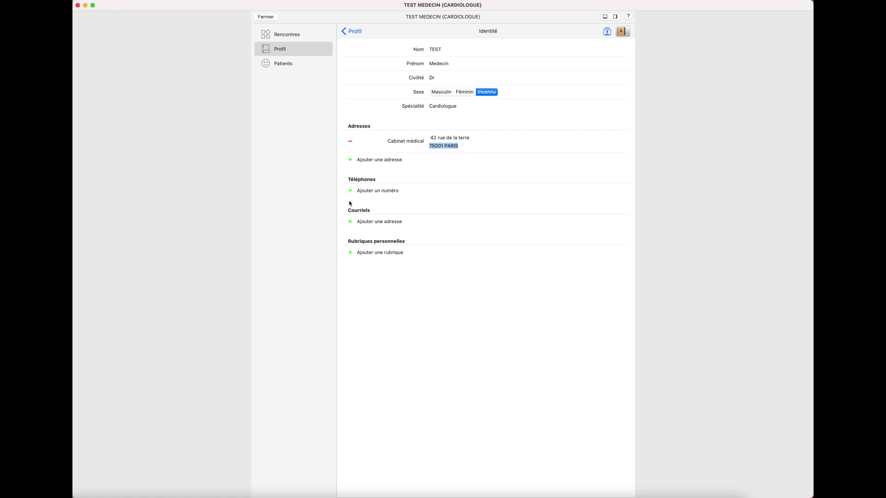
- Add the correspondent's MSSanté e-mail address and finish editing the profile
left_click(353, 221)
left_click(386, 191)
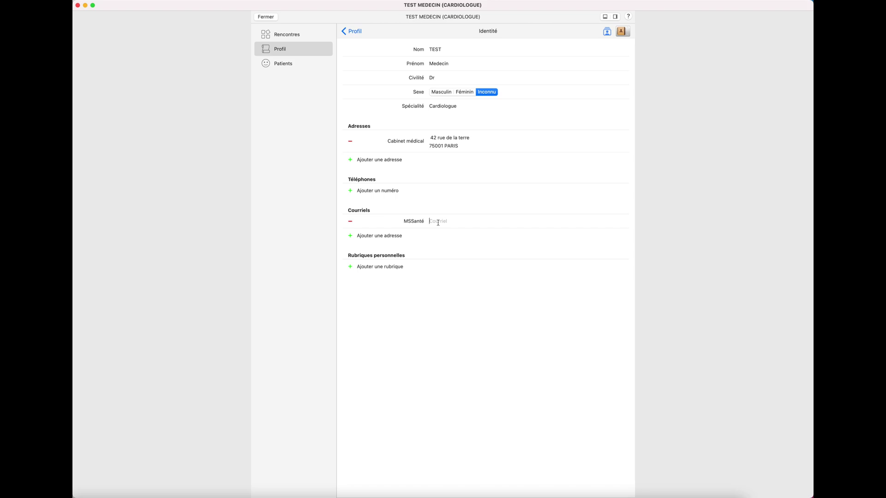
left_click(357, 32)
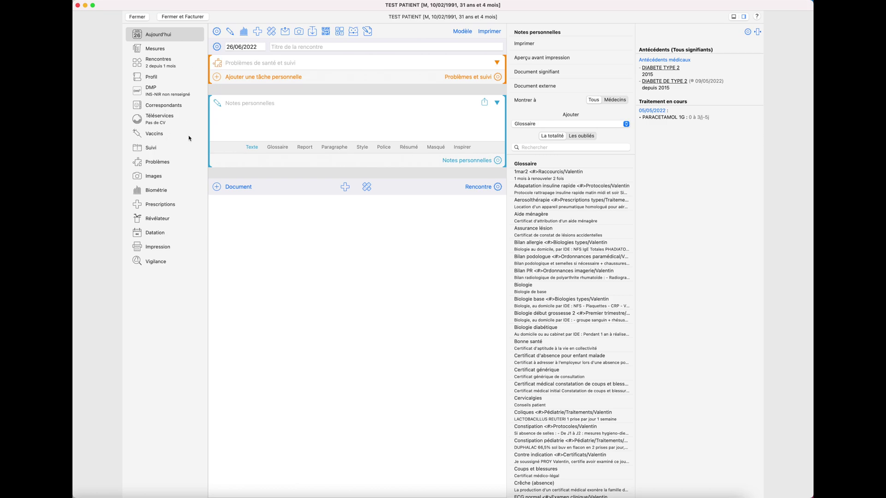
- Search 'test' and attach the cardiologist correspondent to the patient's correspondents
left_click(169, 105)
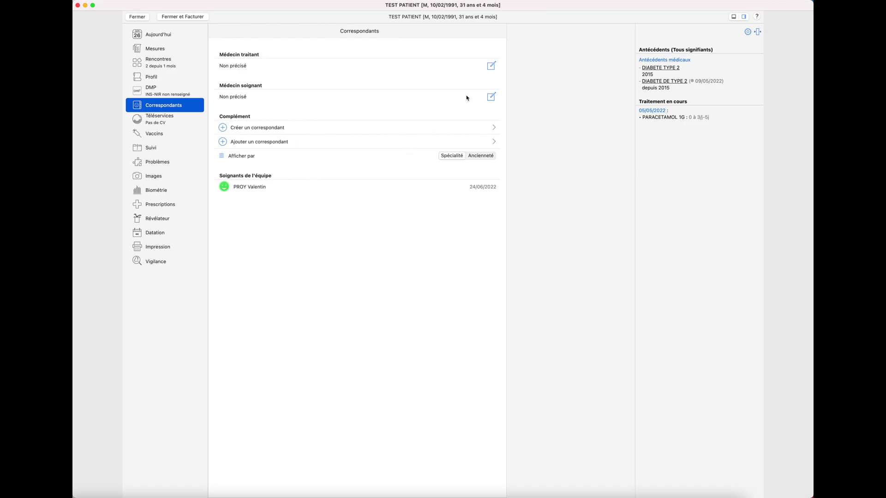
left_click(317, 144)
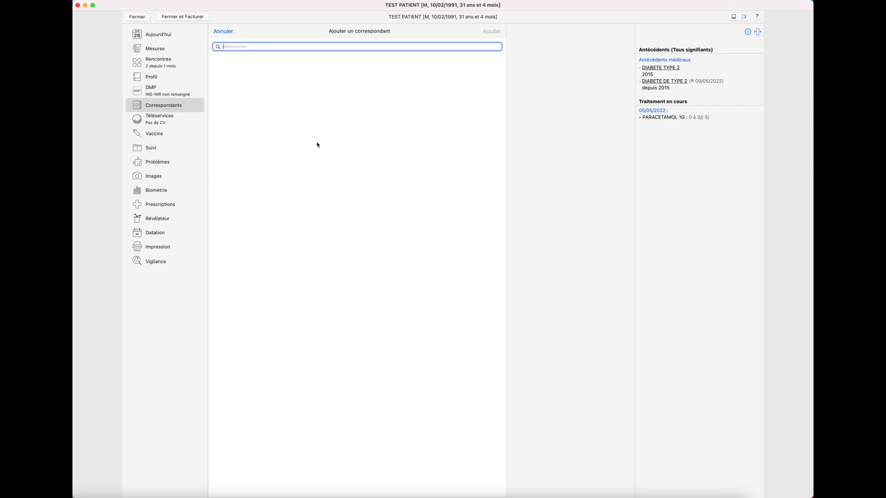
type("test")
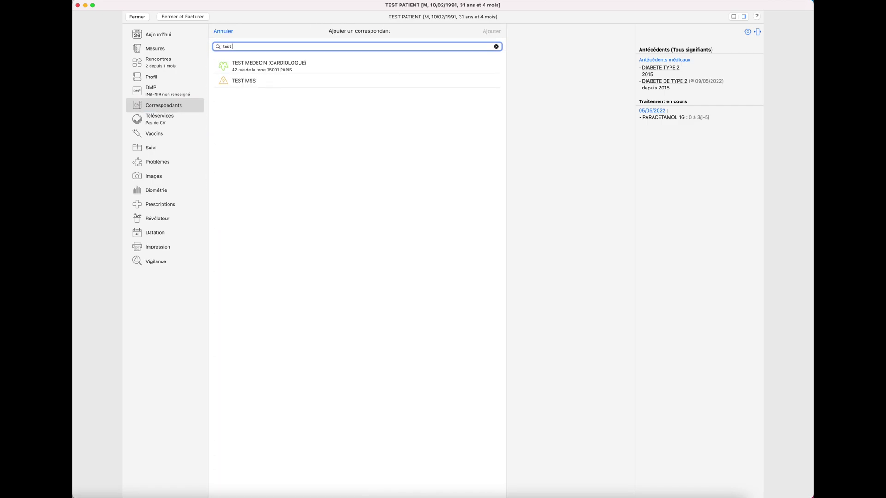
double_click(289, 68)
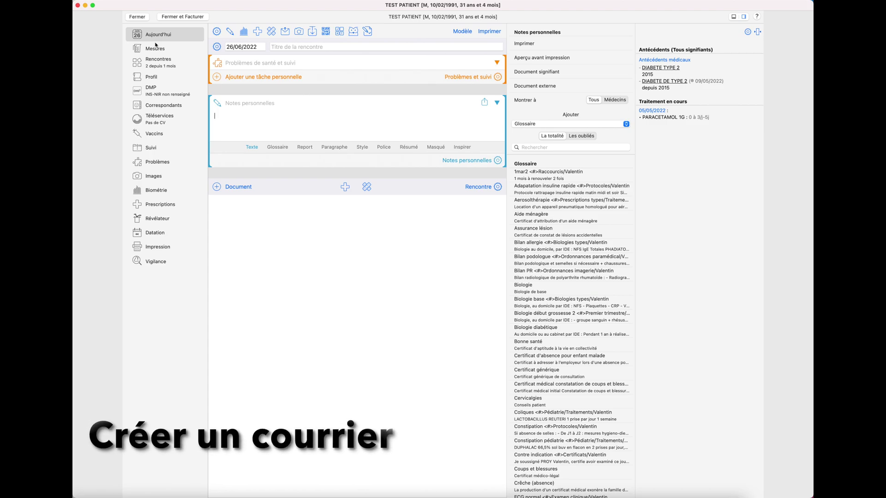
- Create a Courrier document titled 'Lettre d'adressage' in today's encounter
left_click(236, 187)
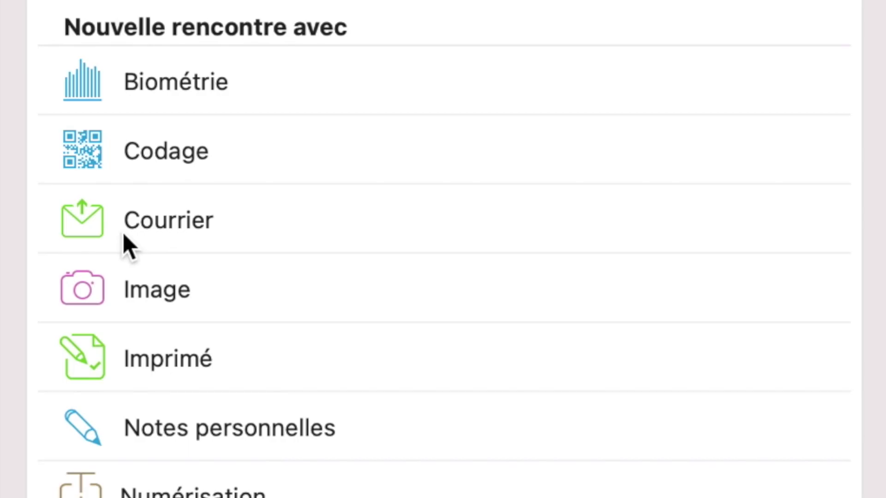
left_click(125, 243)
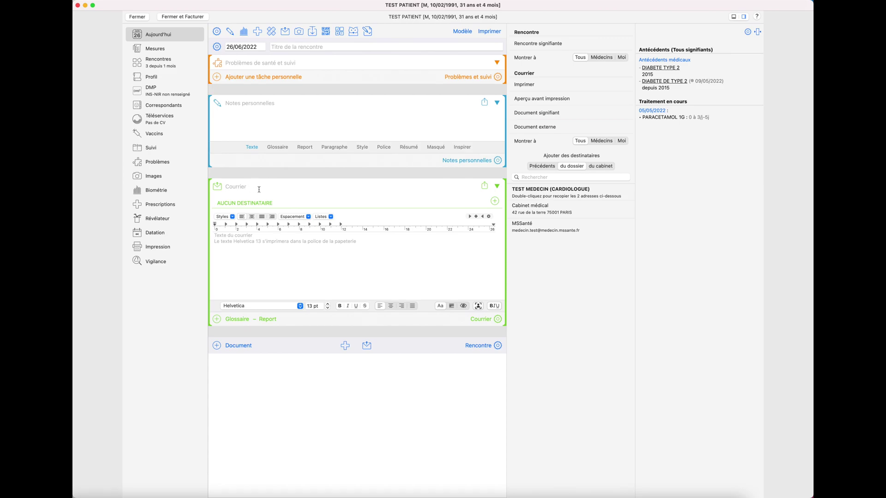
left_click(259, 189)
type("Lettre d'adressage")
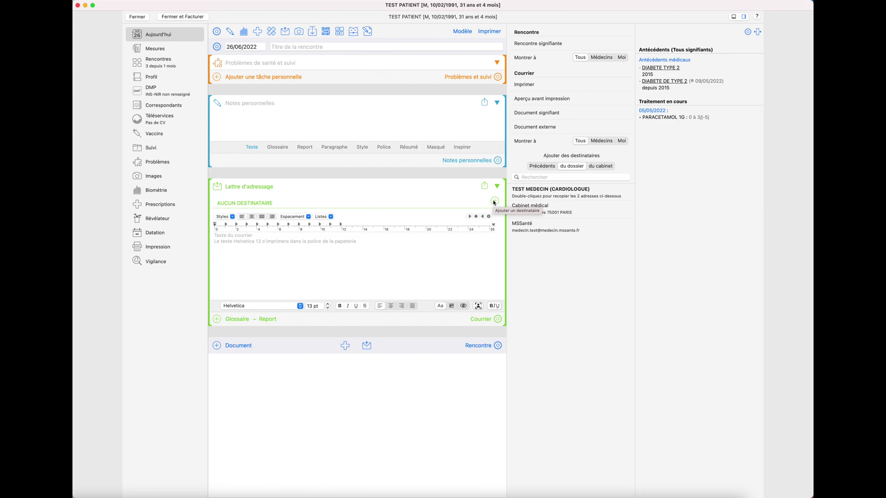
- Select the cardiologist's Cabinet médical and MSSanté addresses as the letter's recipients
left_click(494, 202)
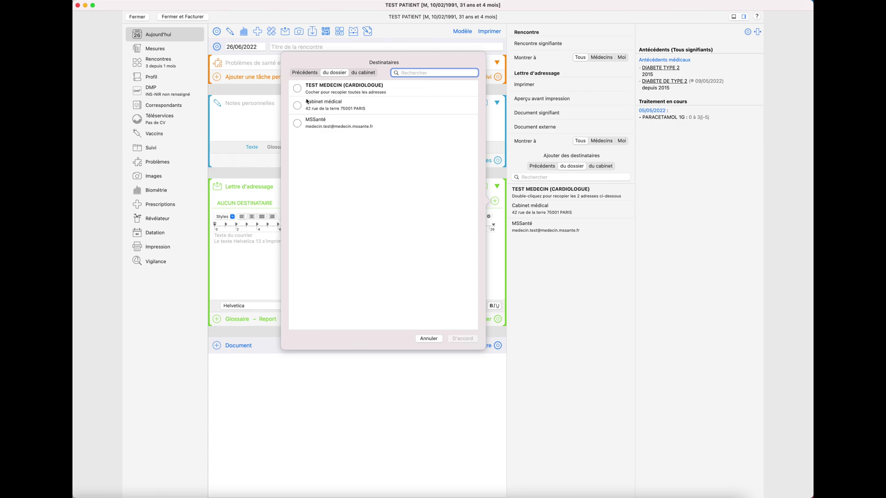
left_click(364, 73)
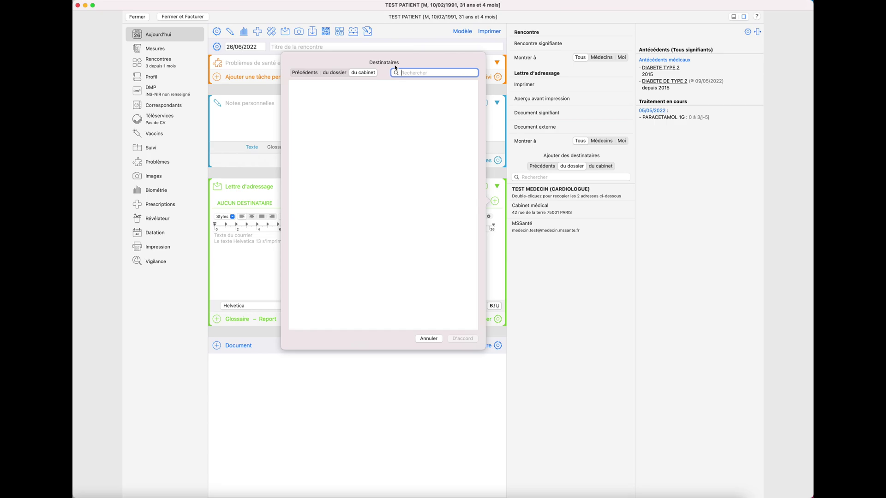
left_click(334, 72)
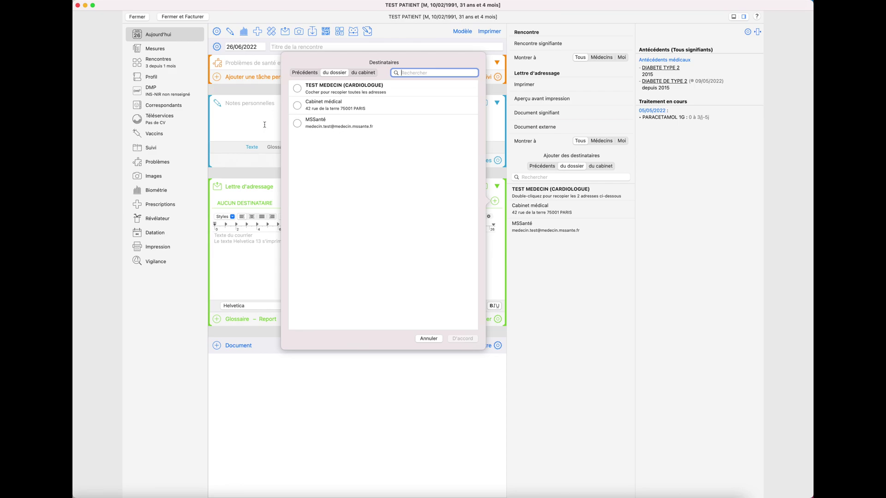
left_click(300, 109)
left_click(298, 123)
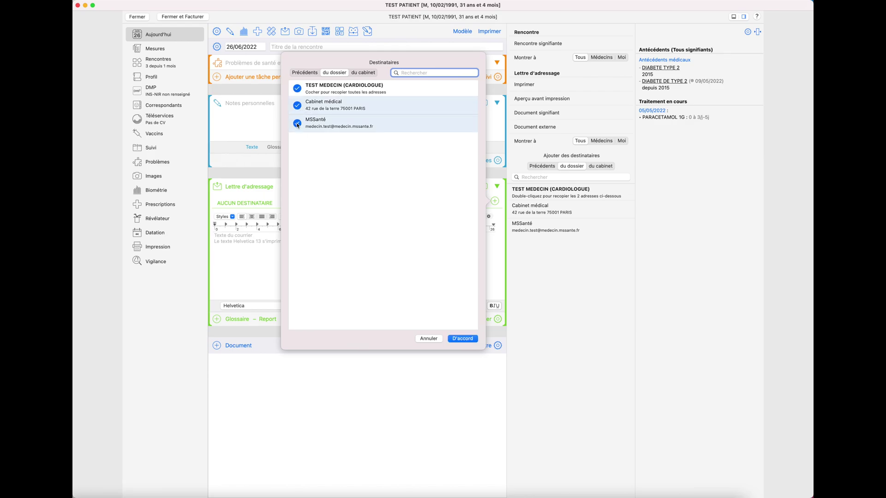
left_click(461, 339)
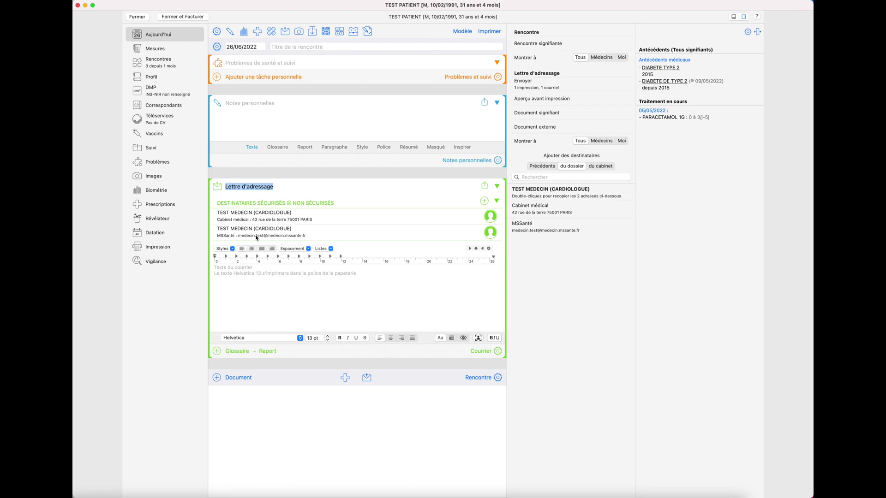
- Insert the 'Lettre à confrère' glossary template into the letter body via the 'Lettre' lookup
left_click(267, 286)
type("Lett")
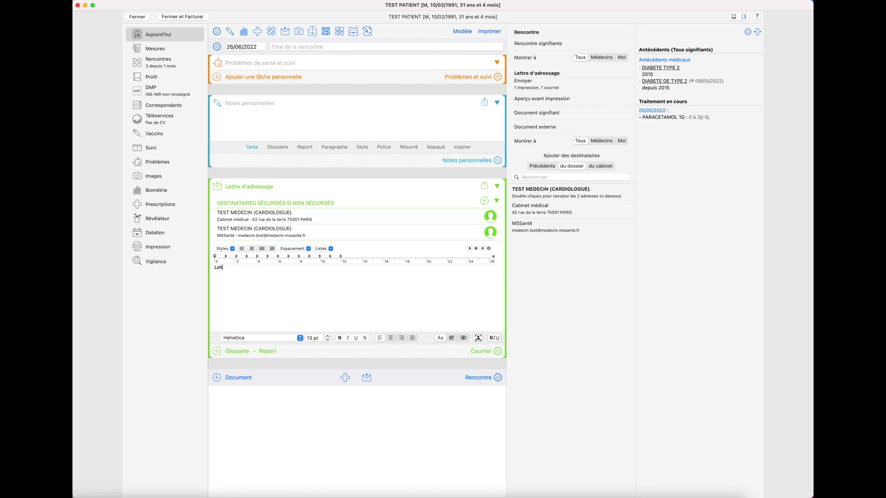
type("re")
key("Escape")
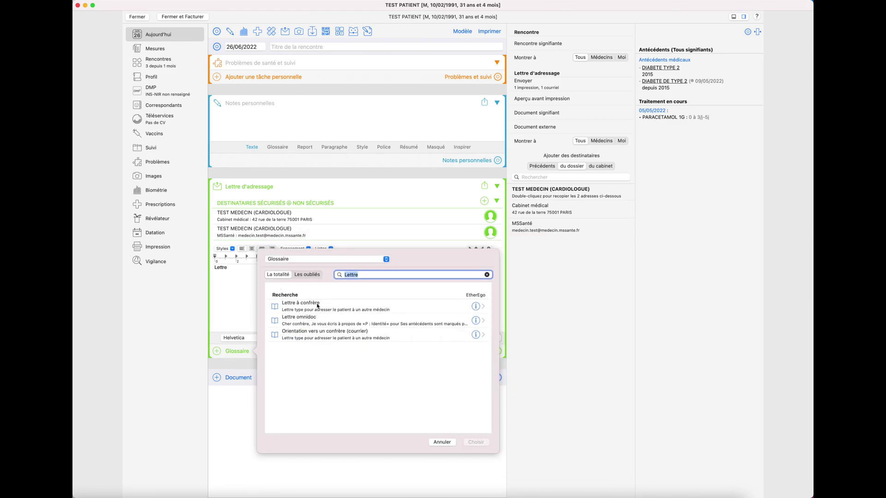
double_click(316, 305)
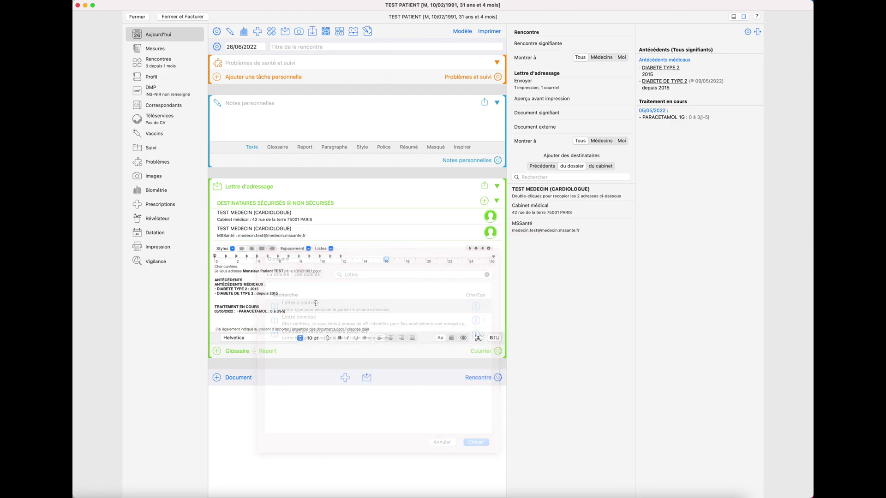
left_click(326, 273)
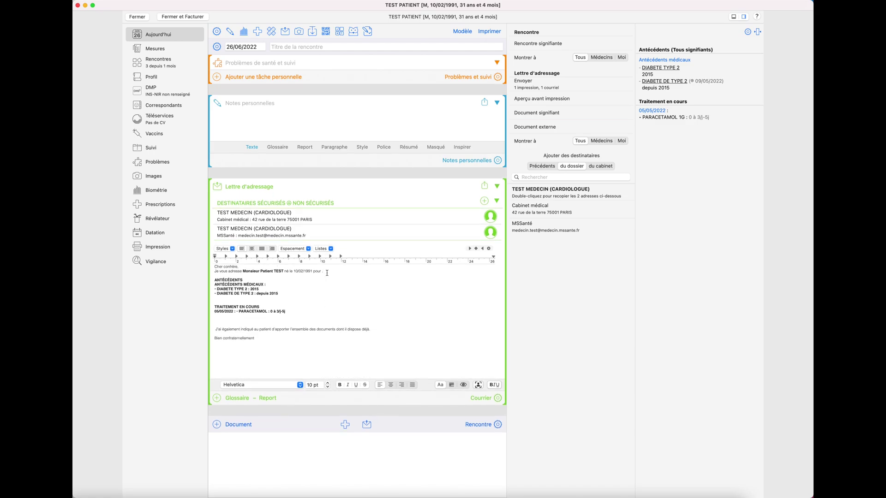
- Enter 'bilan cardiovasculaire' as the reason, delete two surplus blank lines, and show Courrier options
type("bila")
type("n cardio")
type("vasculaire sipp")
type("mp")
left_click(223, 319)
key("BackSpace")
left_click(226, 303)
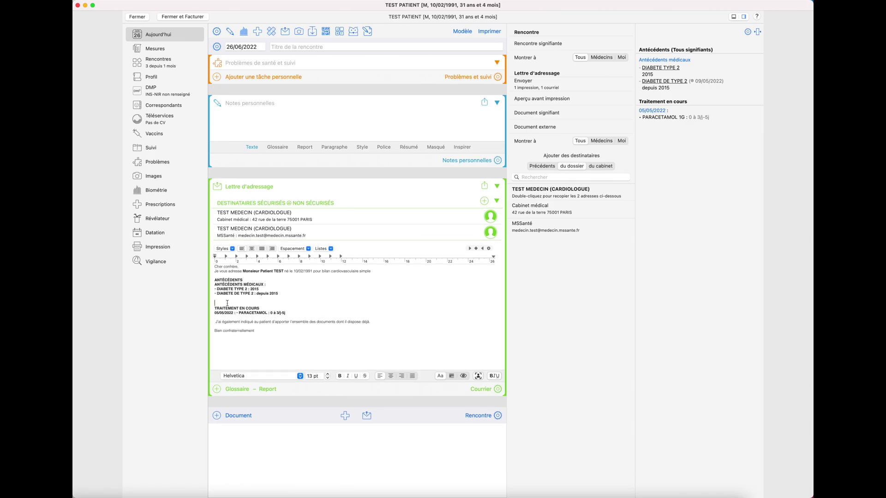
key("BackSpace")
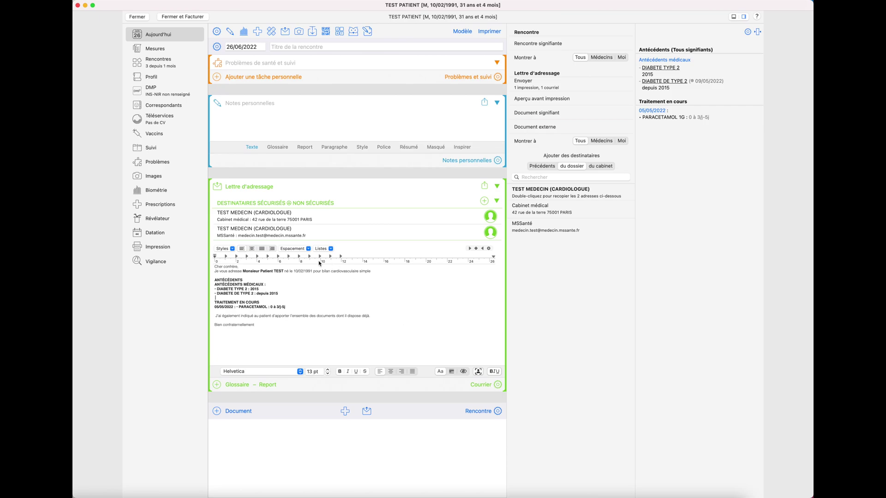
left_click(491, 386)
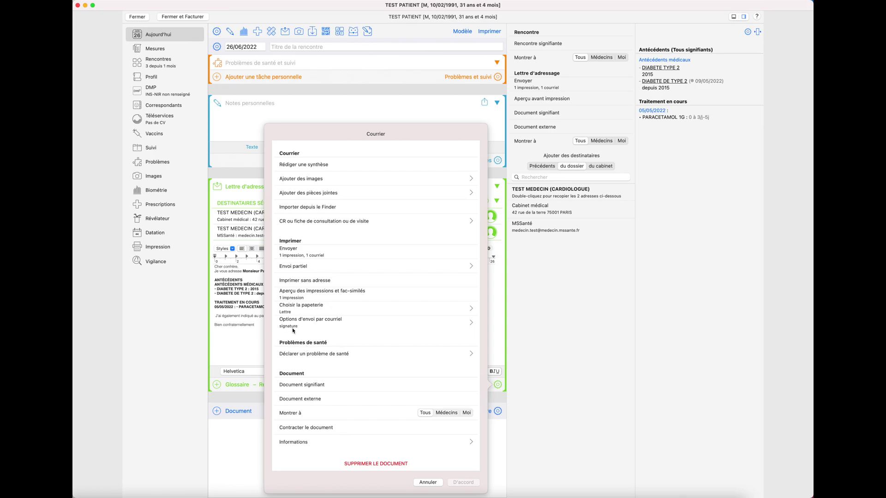
- Send the letter with 'Envoyer (1 impression, 1 courriel)', bringing up the print dialog
left_click(235, 345)
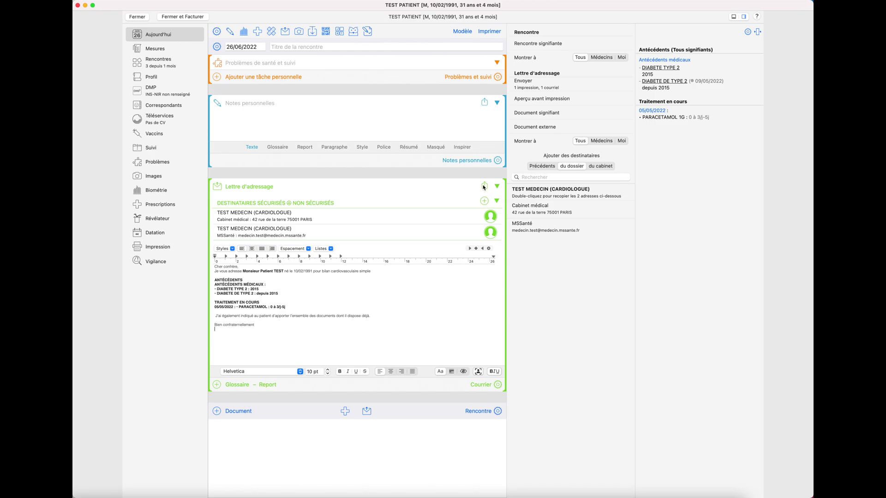
left_click(483, 186)
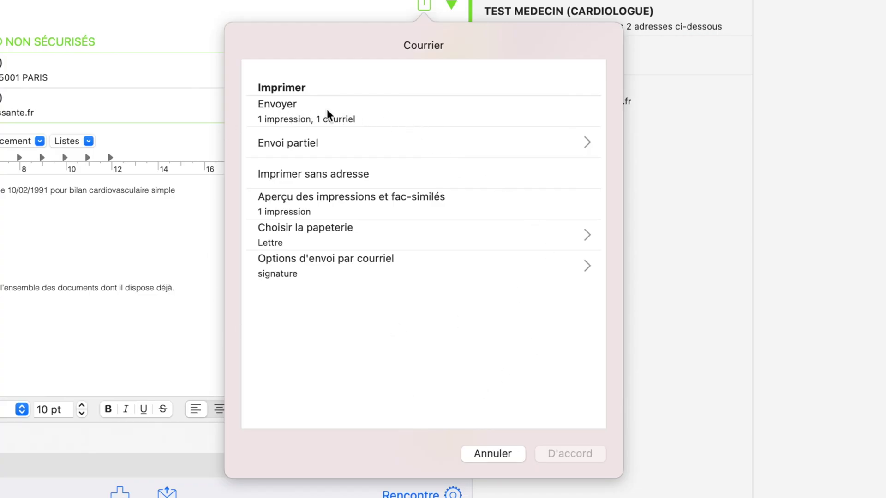
left_click(369, 121)
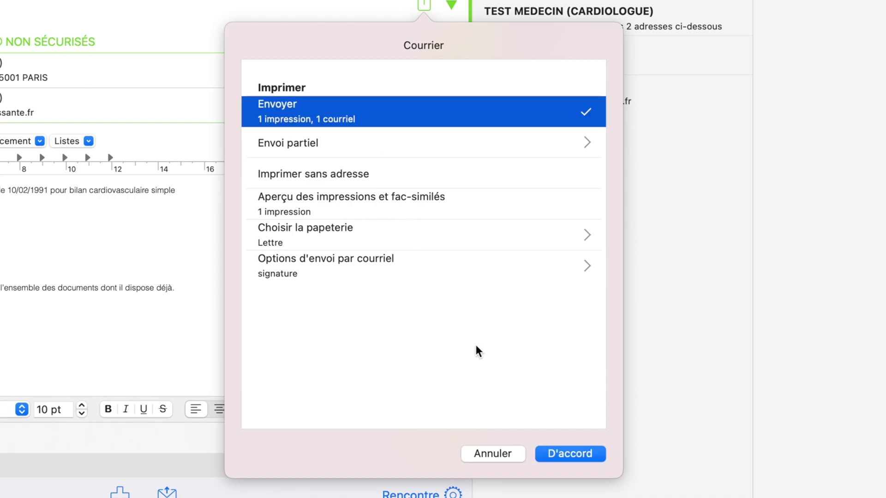
left_click(586, 457)
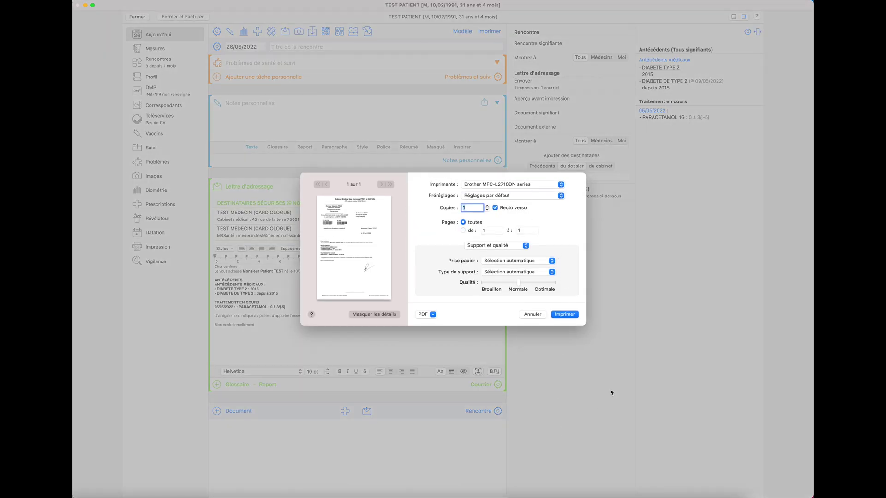
- Print the referral letter, queuing its e-mail copy in the MSSanté outbox
left_click(564, 315)
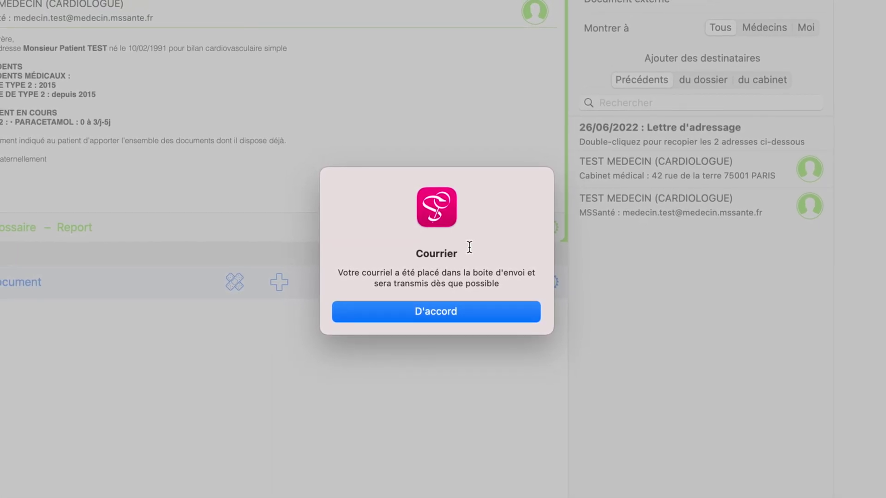
- Dismiss the outbox confirmation, close the test patient's file and open Envoi et Réception
left_click(416, 310)
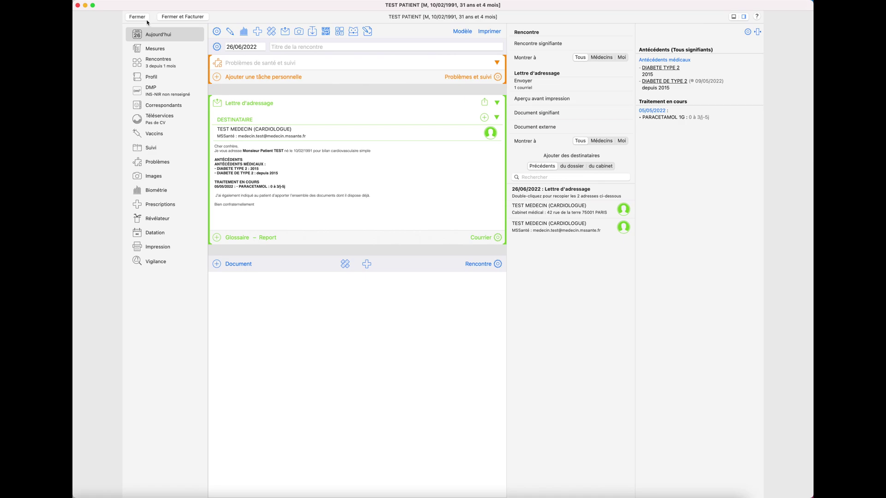
left_click(146, 19)
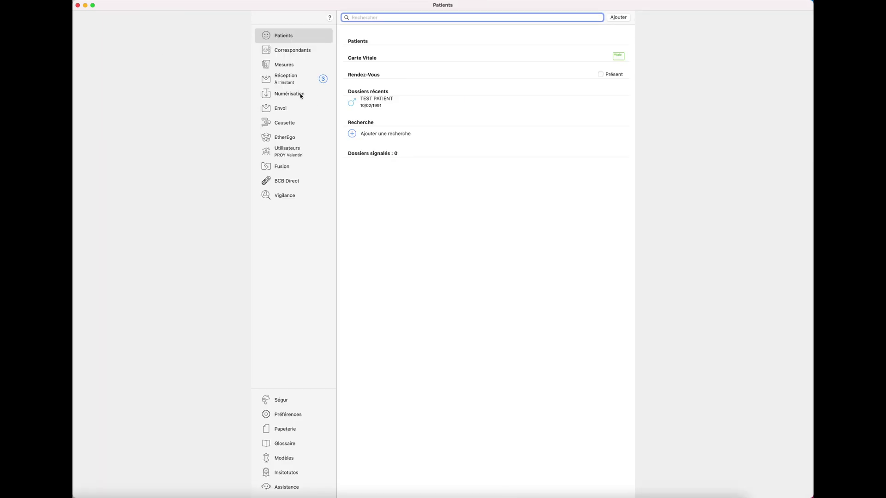
left_click(285, 109)
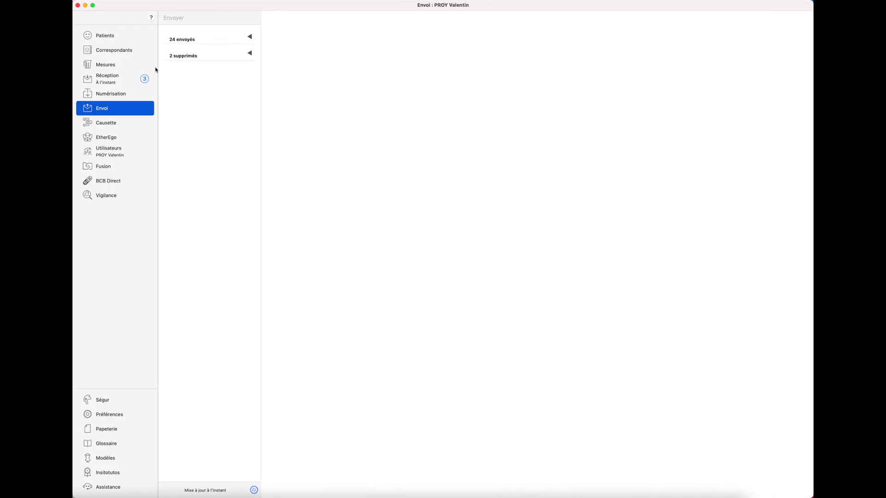